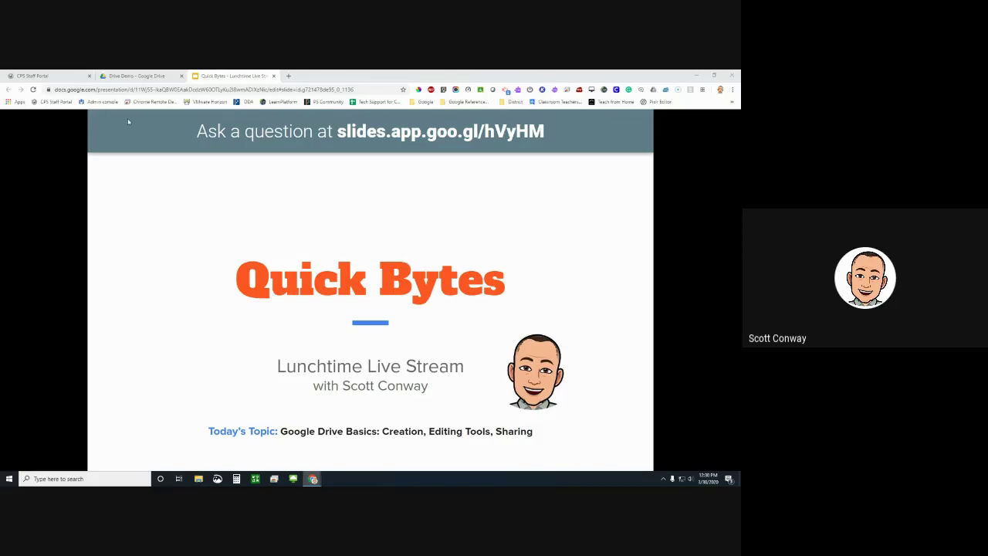
Step: Create a subfolder named Demo 2 inside the Drive Demo folder
{"action": "left_click", "coordinate": [138, 76]}
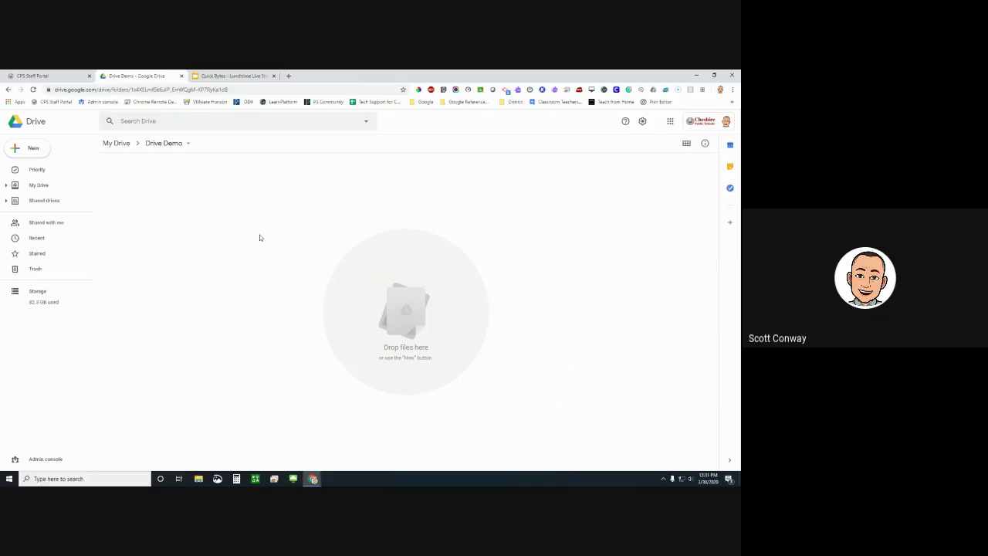
{"action": "left_click", "coordinate": [234, 76]}
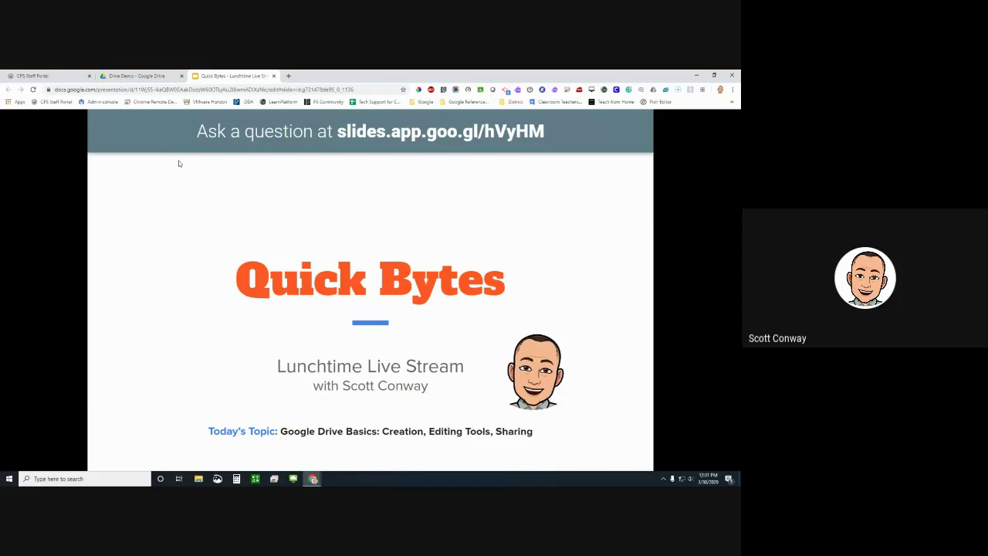
{"action": "left_click", "coordinate": [149, 81]}
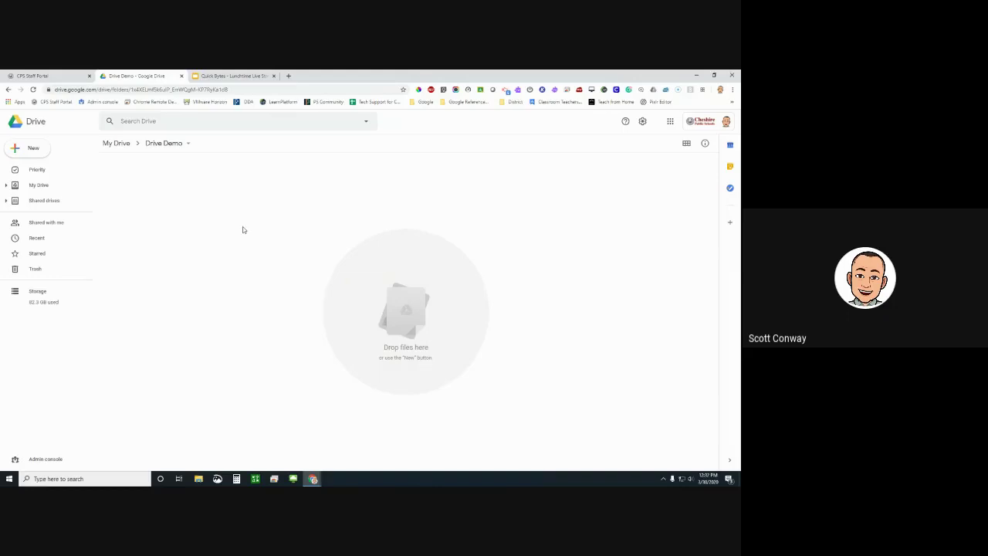
{"action": "left_click", "coordinate": [30, 151]}
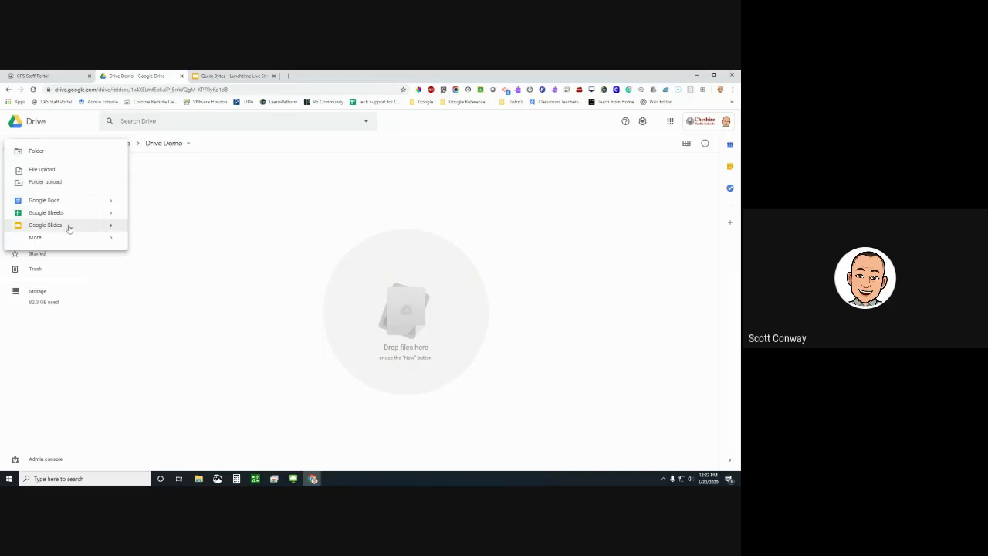
{"action": "mouse_move", "coordinate": [59, 238]}
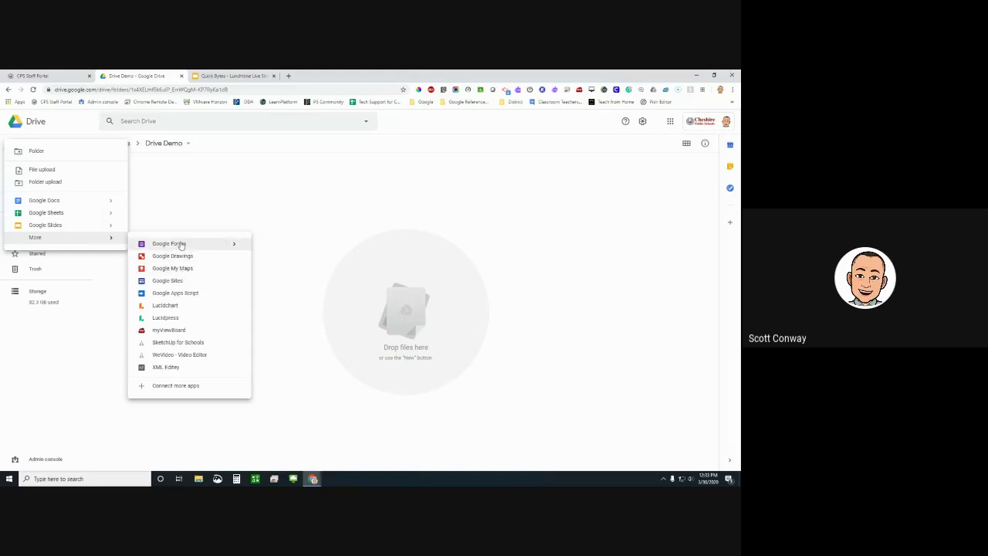
{"action": "left_click", "coordinate": [36, 151]}
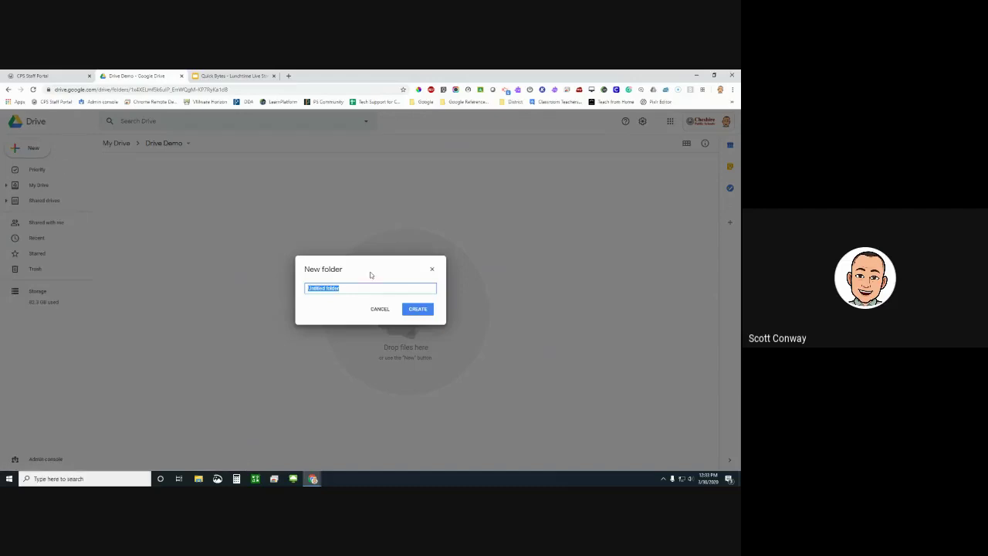
{"action": "type", "text": "Demo 2"}
{"action": "left_click", "coordinate": [406, 315]}
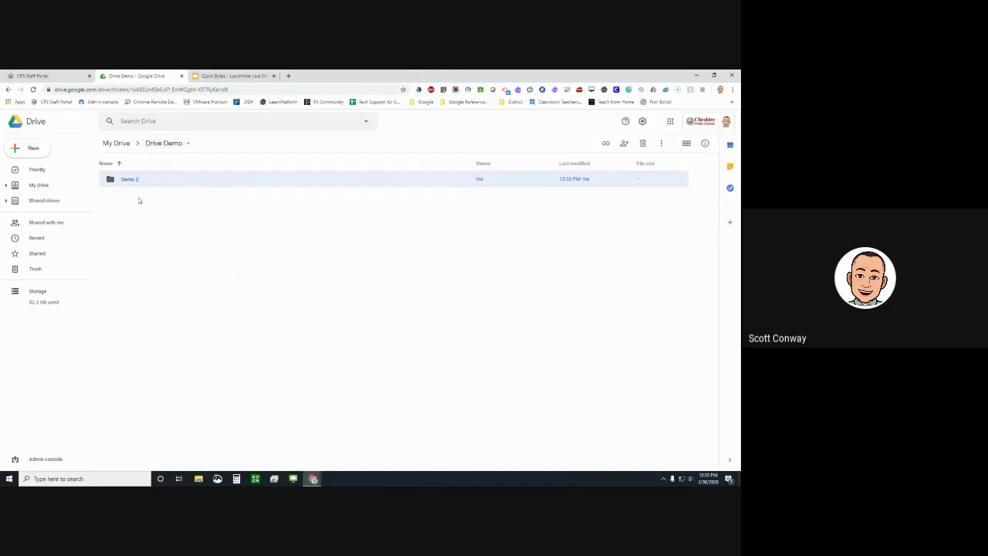
Step: Open the Demo 2 folder, create a blank Google Docs document in it and title it Demo Document
{"action": "double_click", "coordinate": [125, 182]}
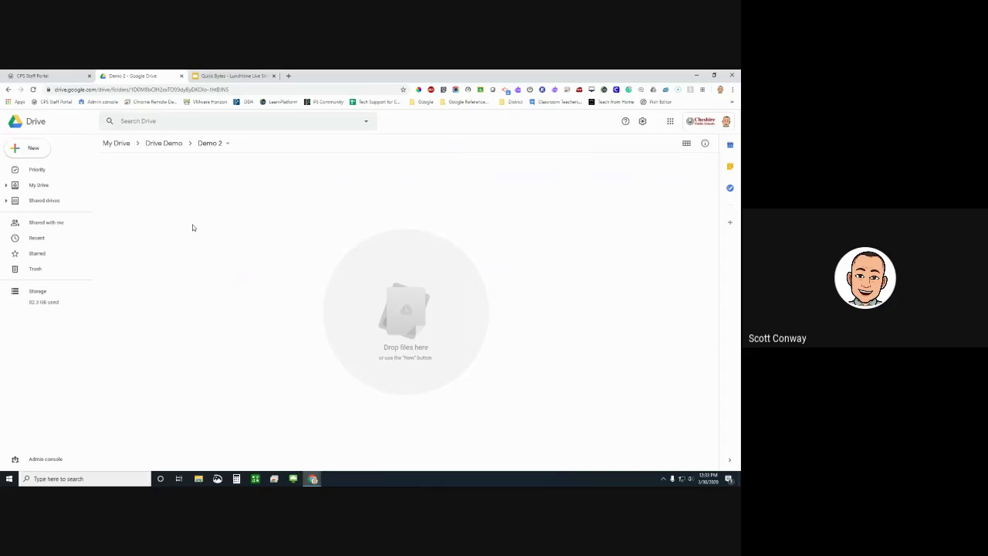
{"action": "right_click", "coordinate": [193, 227]}
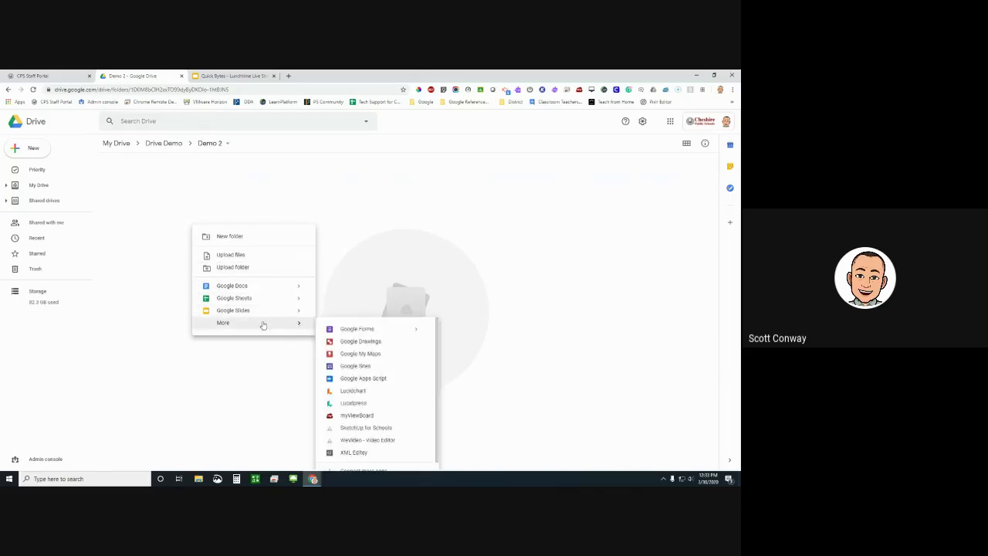
{"action": "left_click", "coordinate": [239, 287]}
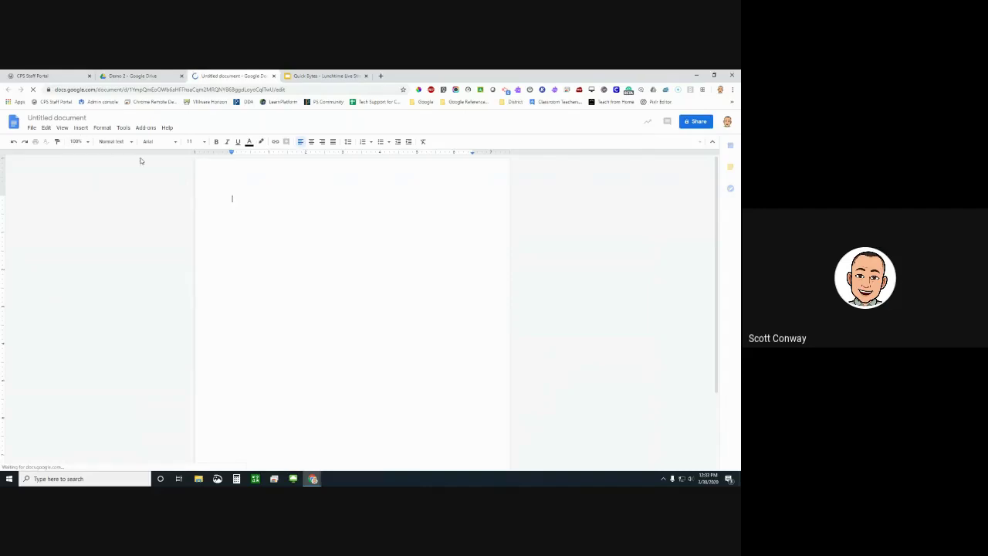
{"action": "left_click", "coordinate": [89, 118]}
{"action": "type", "text": "Demo"}
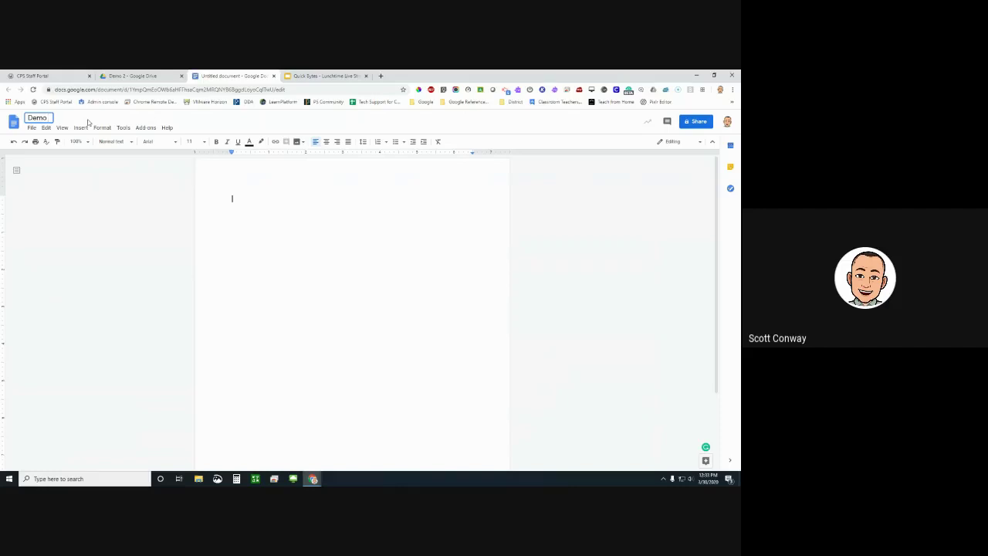
{"action": "type", "text": " Document"}
{"action": "key", "text": "Return"}
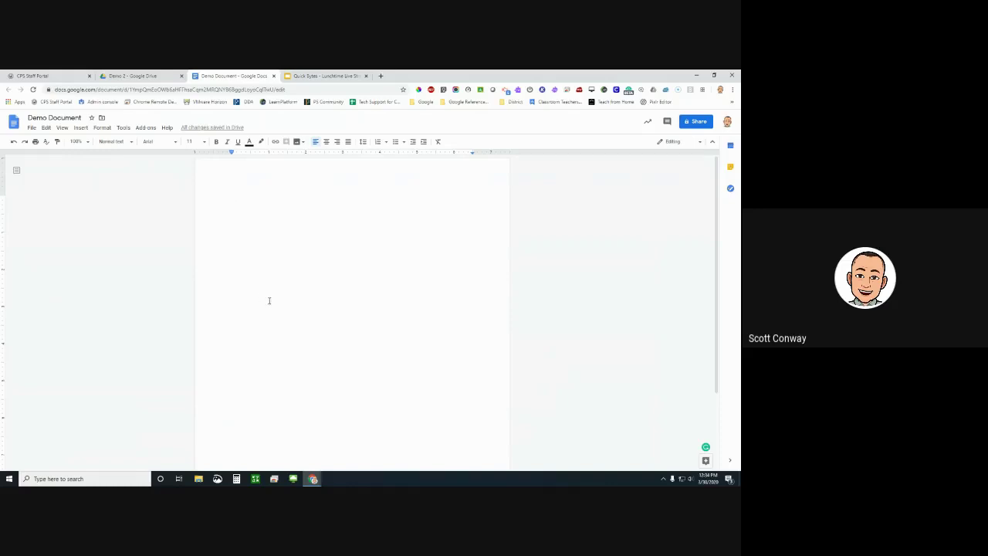
Step: Look over the commands available in Demo Document, including voice typing, and close the document
{"action": "left_click", "coordinate": [32, 127]}
{"action": "mouse_move", "coordinate": [59, 132]}
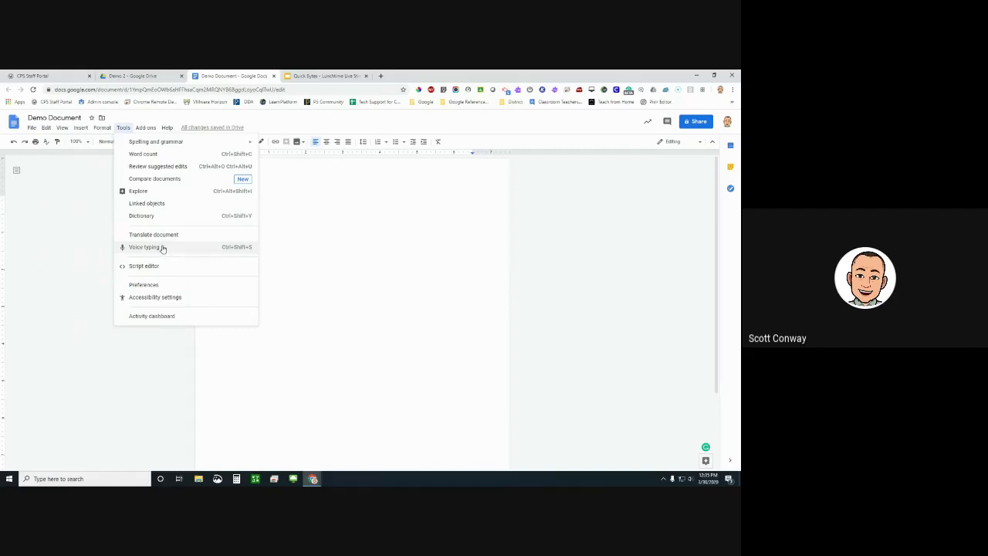
{"action": "left_click", "coordinate": [324, 266]}
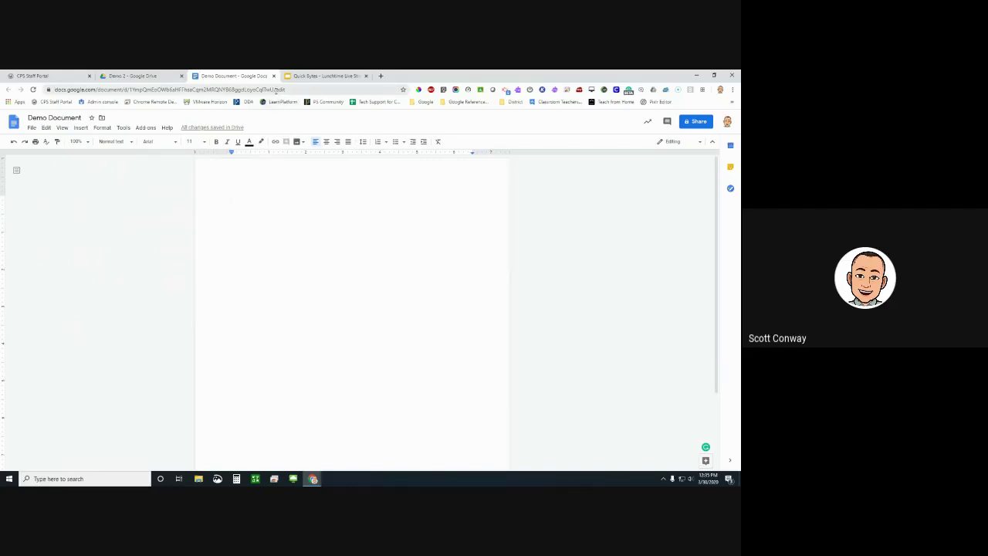
{"action": "left_click", "coordinate": [274, 78]}
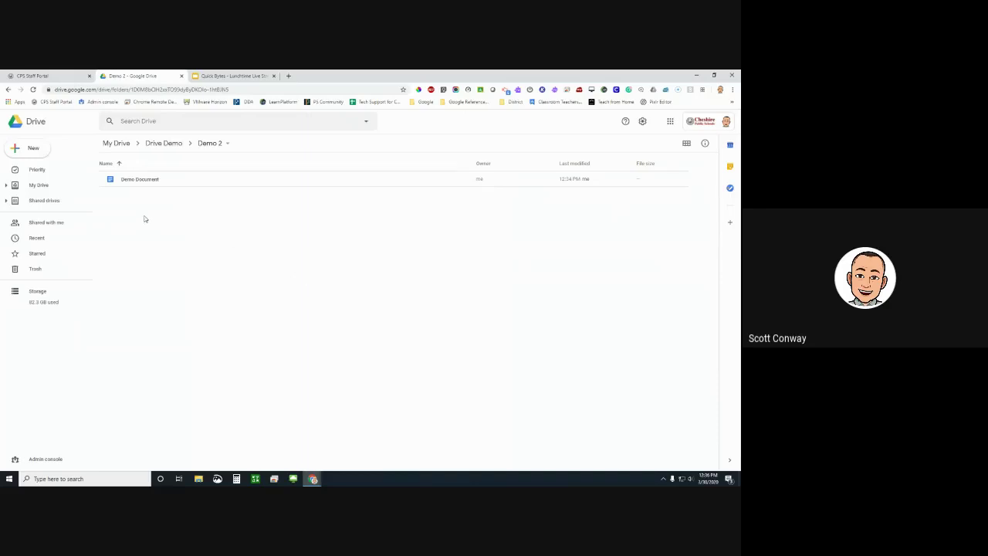
Step: Review the options for creating and uploading files, and the upload conversion setting in the Drive settings
{"action": "left_click", "coordinate": [29, 149]}
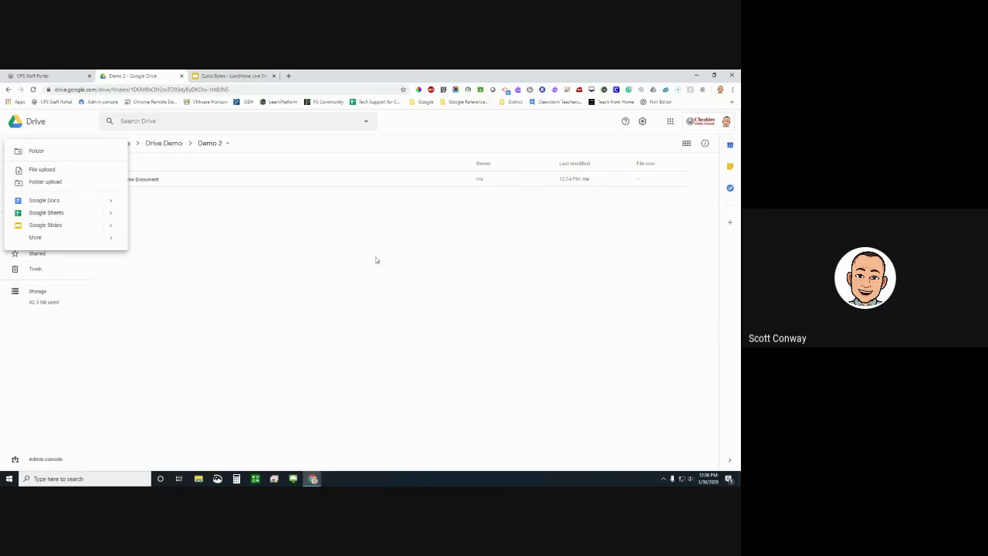
{"action": "left_click", "coordinate": [462, 284]}
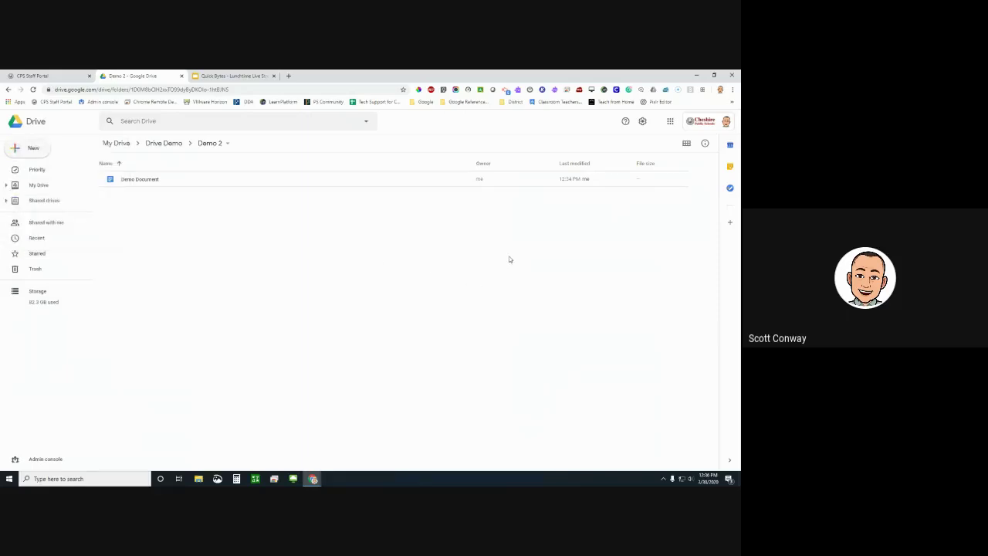
{"action": "left_click", "coordinate": [642, 124]}
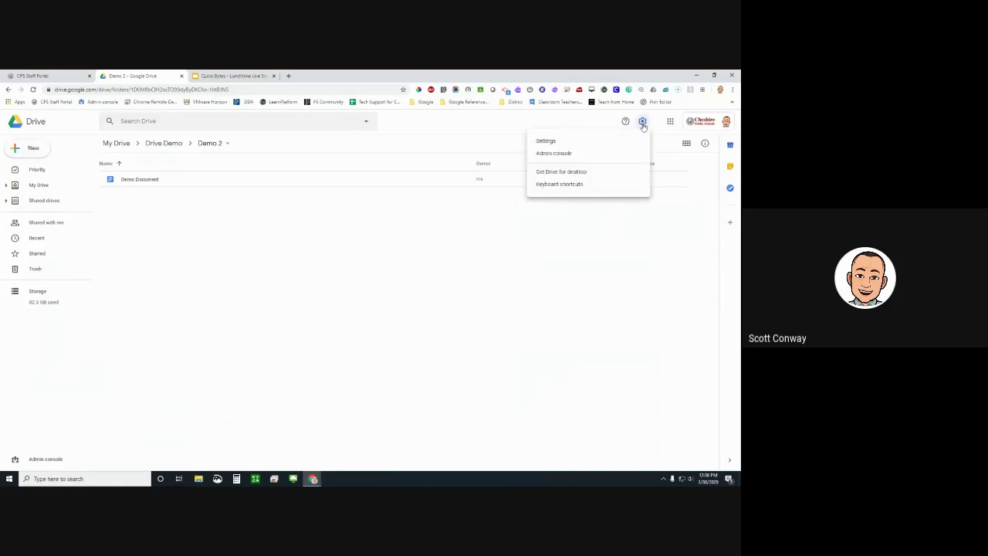
{"action": "left_click", "coordinate": [579, 141]}
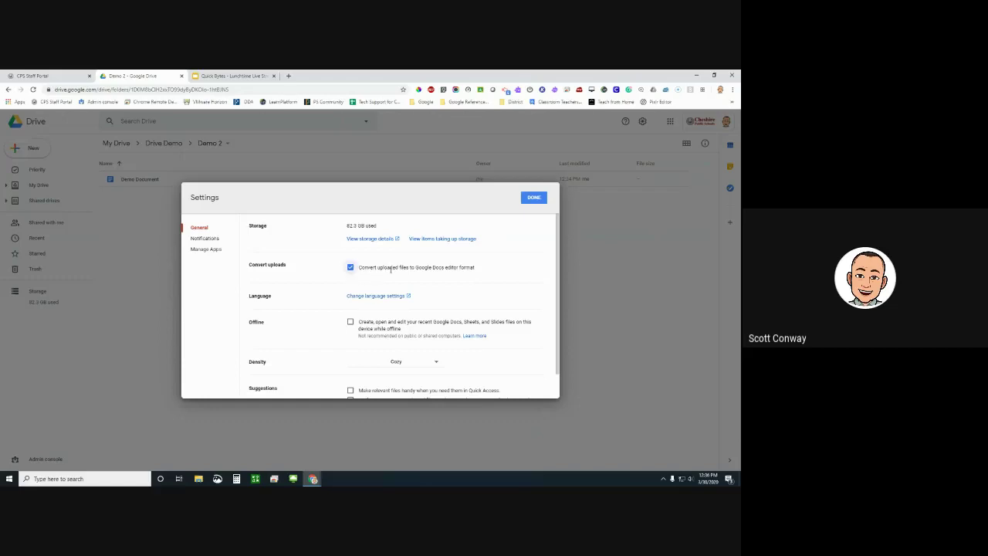
{"action": "left_click", "coordinate": [526, 207]}
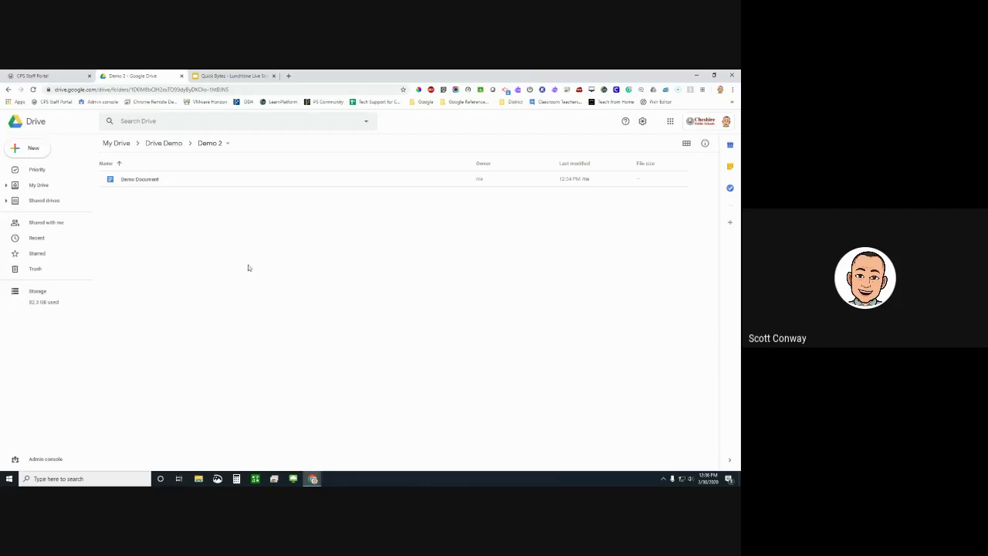
Step: Examine which apps Demo Document can be opened with
{"action": "right_click", "coordinate": [145, 185]}
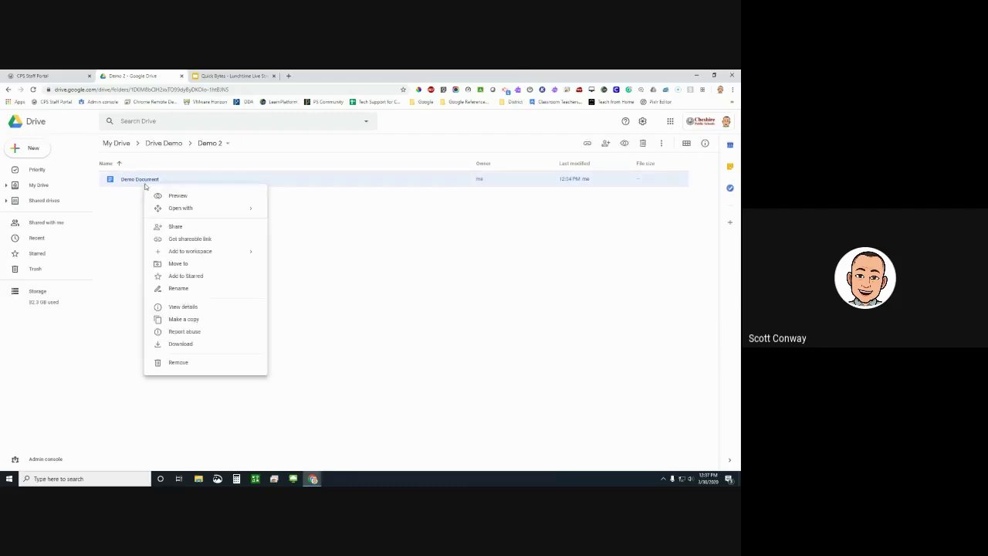
{"action": "mouse_move", "coordinate": [182, 209]}
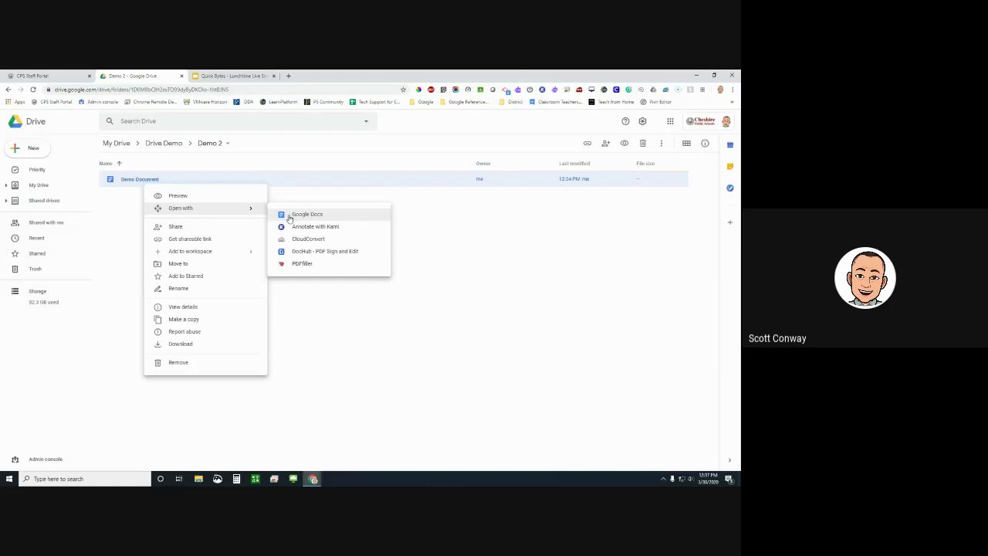
{"action": "left_click", "coordinate": [435, 212]}
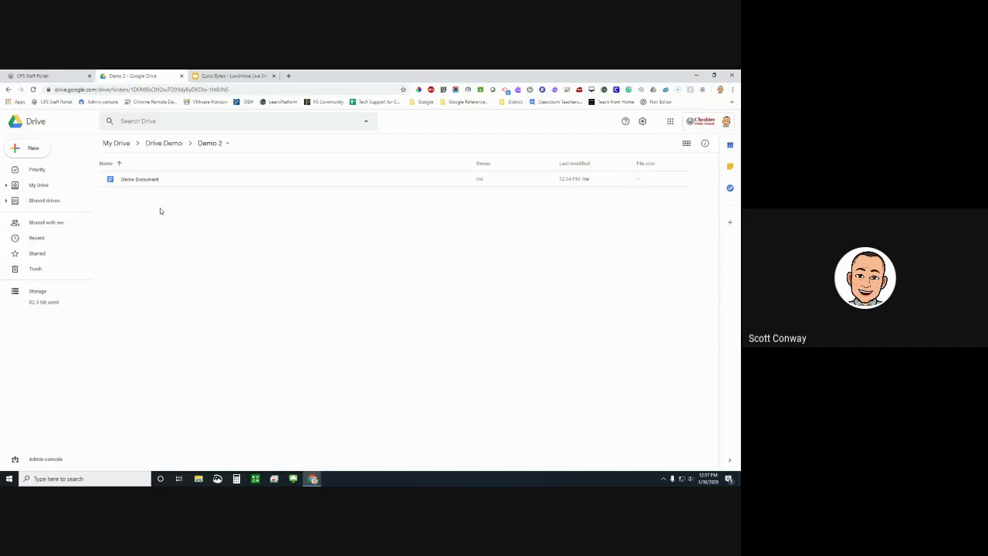
Step: Check the general Drive settings for converting uploaded files once more and close them
{"action": "left_click", "coordinate": [642, 121]}
{"action": "left_click", "coordinate": [561, 146]}
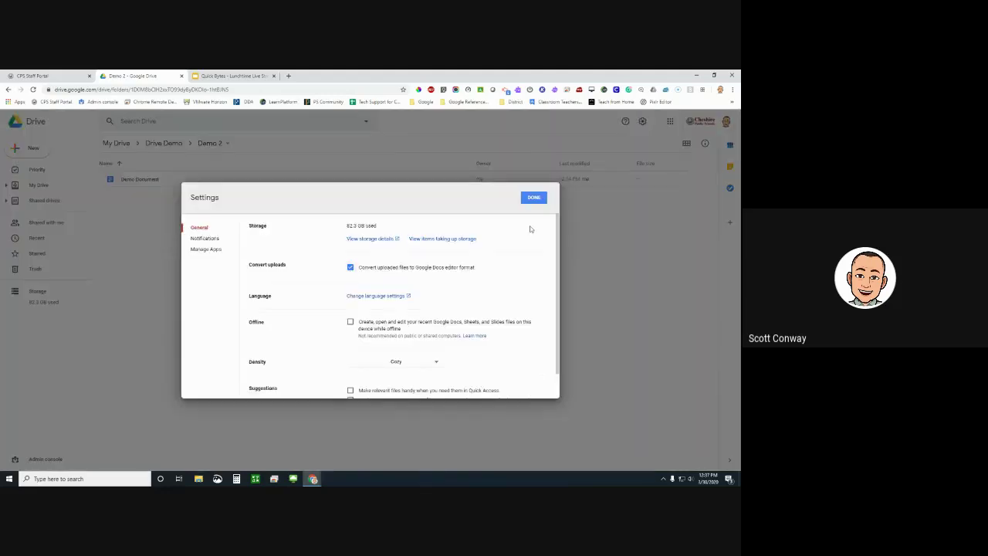
{"action": "left_click", "coordinate": [535, 199]}
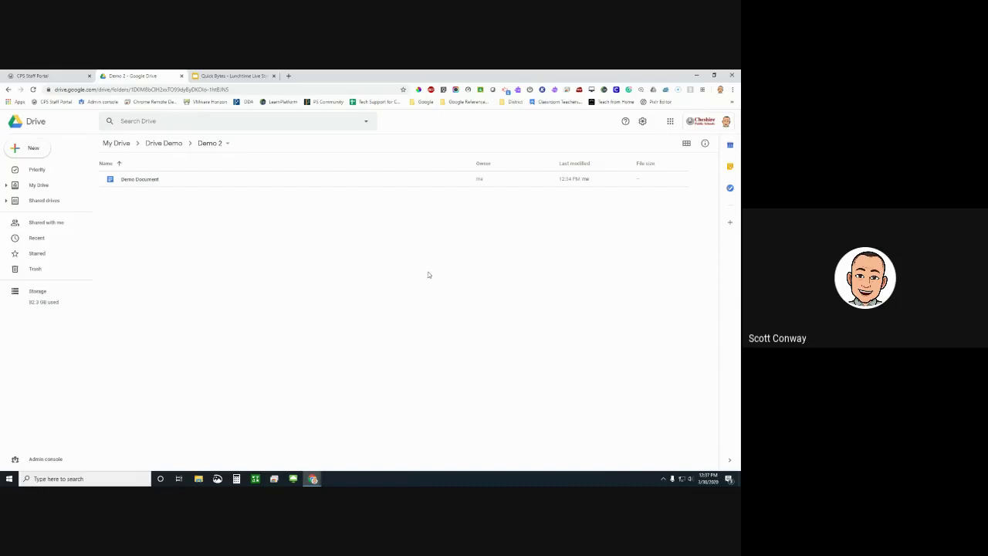
Step: Open Demo Document and add a colleague's suggested e-mail contact as a sharing recipient
{"action": "double_click", "coordinate": [150, 183]}
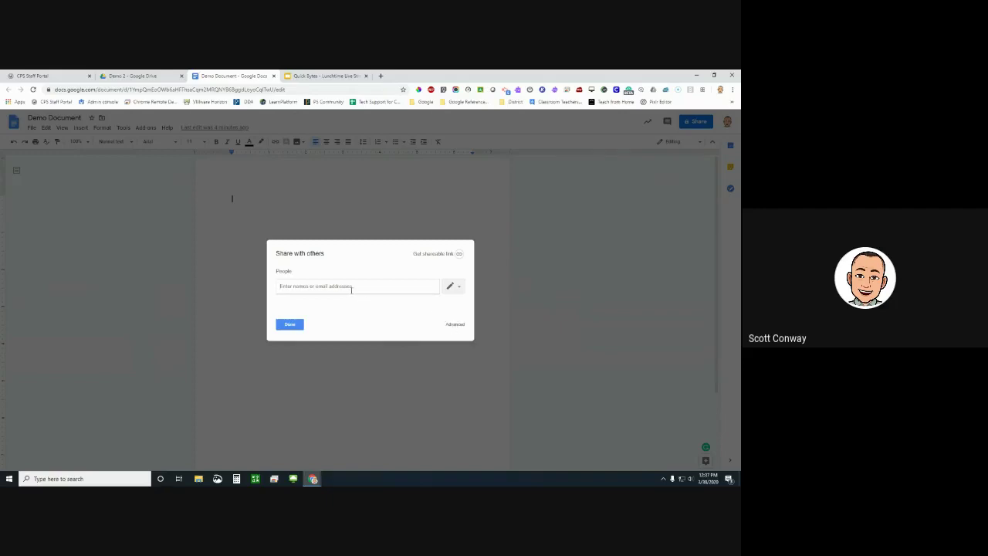
{"action": "type", "text": "tlewoc"}
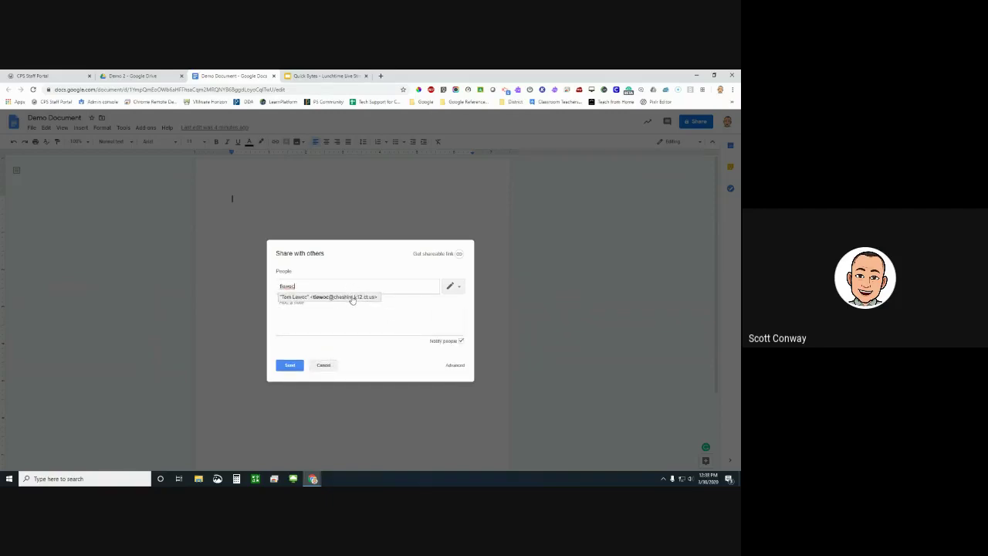
{"action": "left_click", "coordinate": [352, 298]}
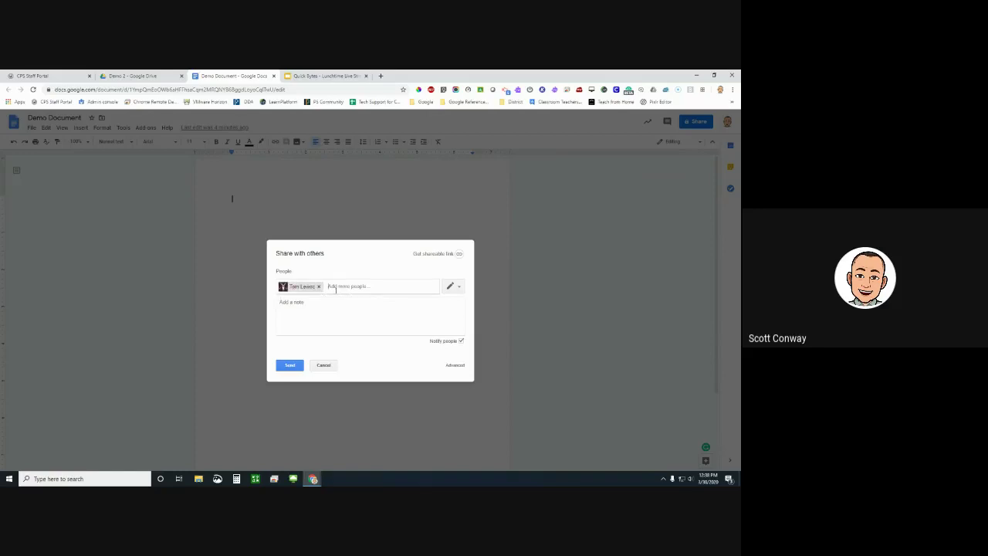
Step: Try the Can view and Can comment access levels for the recipient, and set the access back to Can edit
{"action": "left_click", "coordinate": [459, 289]}
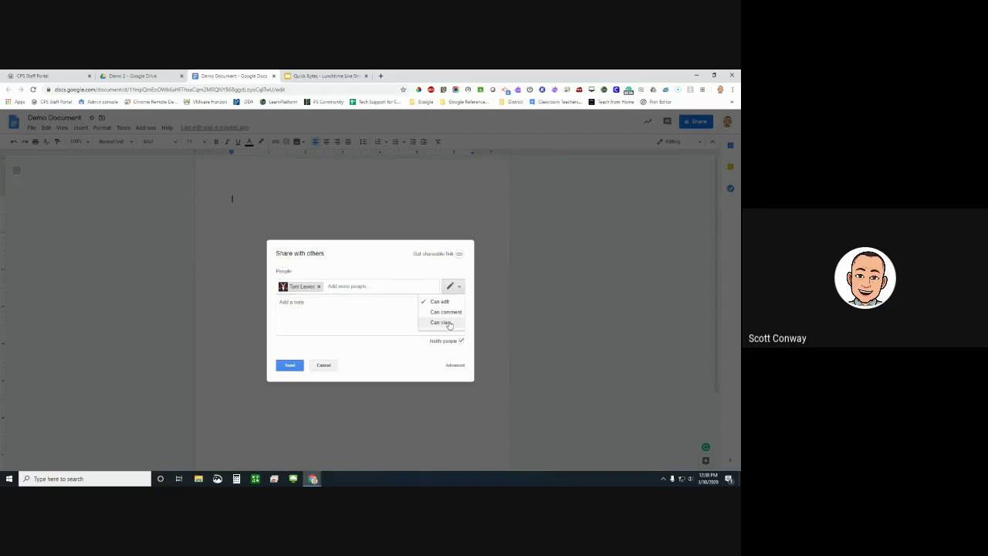
{"action": "left_click", "coordinate": [441, 323]}
{"action": "left_click", "coordinate": [452, 287]}
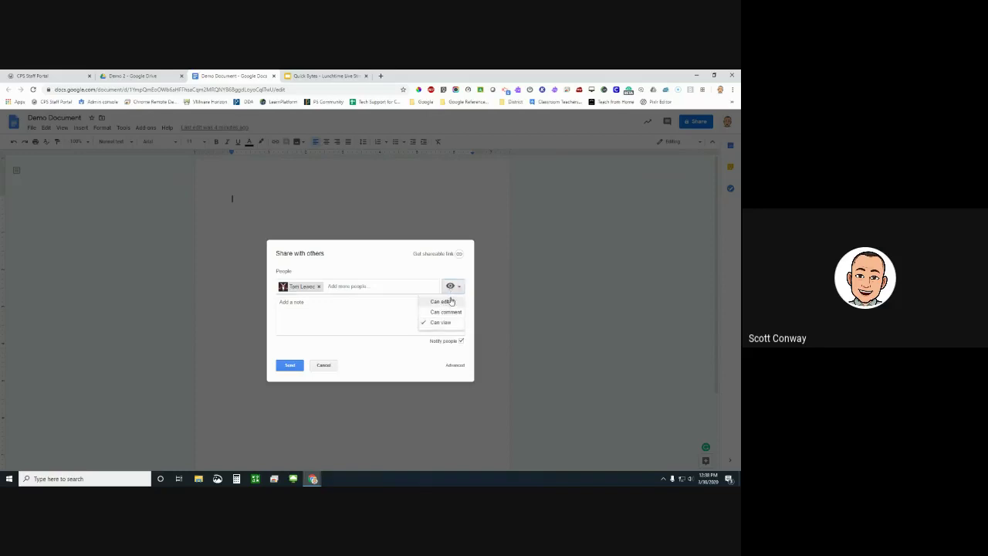
{"action": "left_click", "coordinate": [449, 313]}
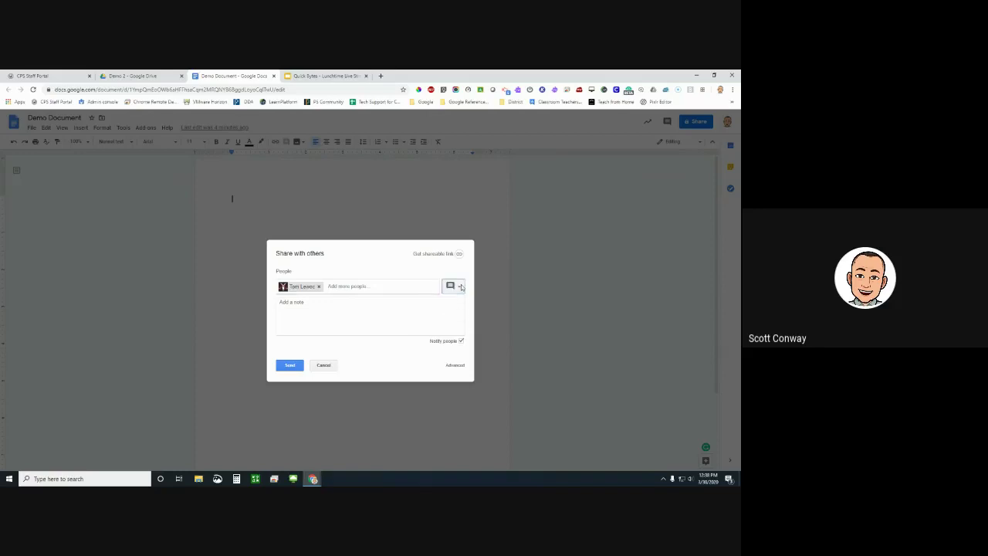
{"action": "left_click", "coordinate": [452, 286]}
{"action": "left_click", "coordinate": [457, 300]}
Step: Add a note greeting the recipient by first name with "I've shared this doc with you." and send the sharing invitation
{"action": "left_click", "coordinate": [354, 316]}
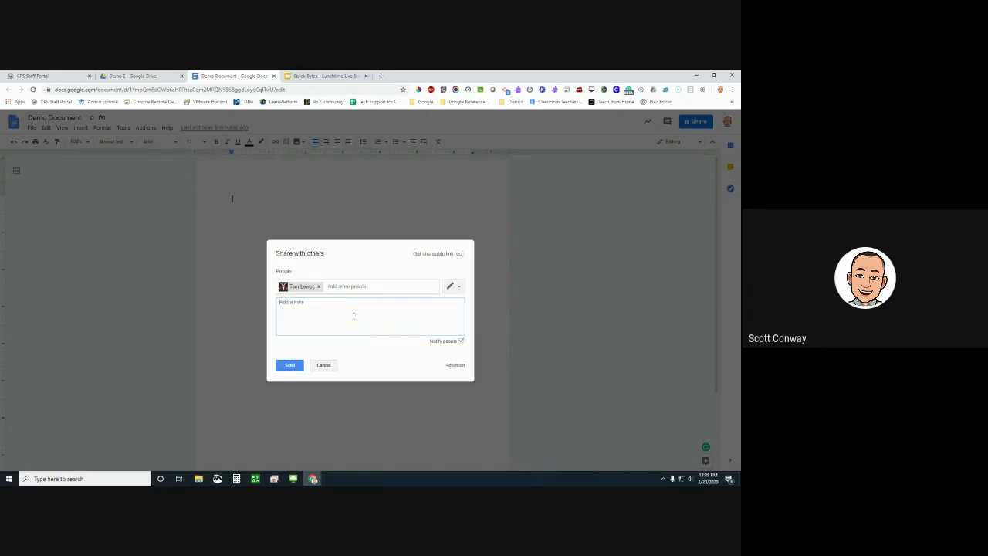
{"action": "type", "text": "Hey Tom, I've shared this doc with you."}
{"action": "left_click", "coordinate": [298, 367]}
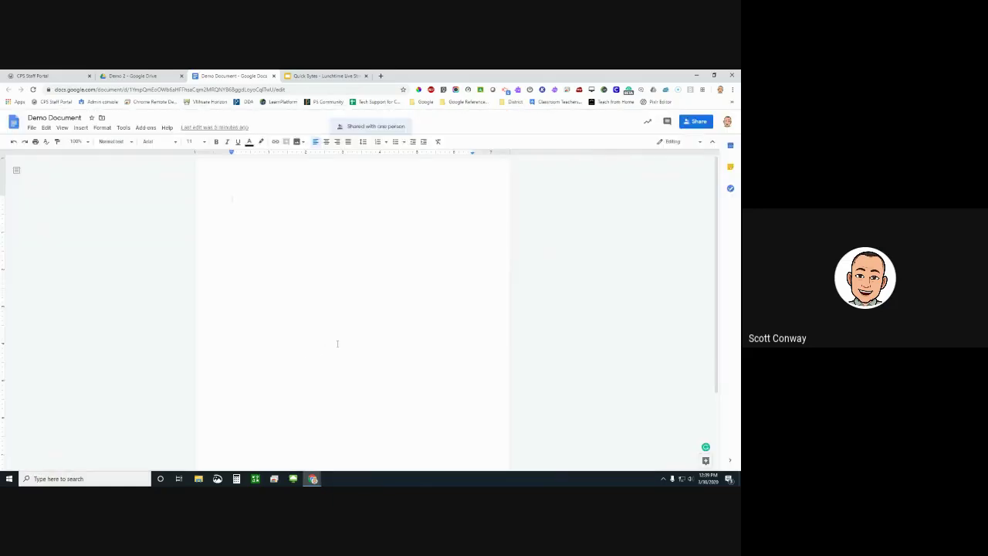
Step: Check Demo Document's sharing indicator in the Demo 2 folder and return to the open document
{"action": "left_click", "coordinate": [144, 76]}
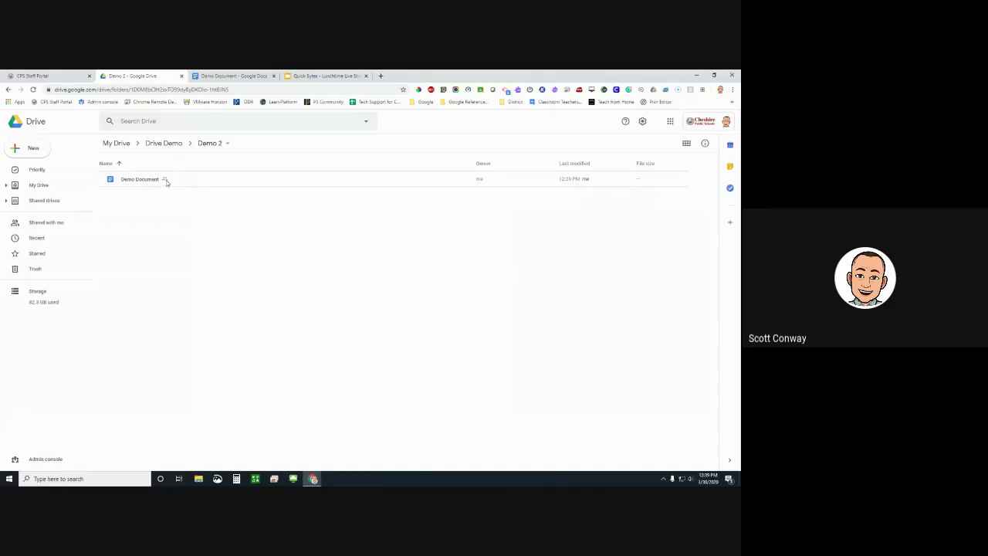
{"action": "left_click", "coordinate": [228, 76]}
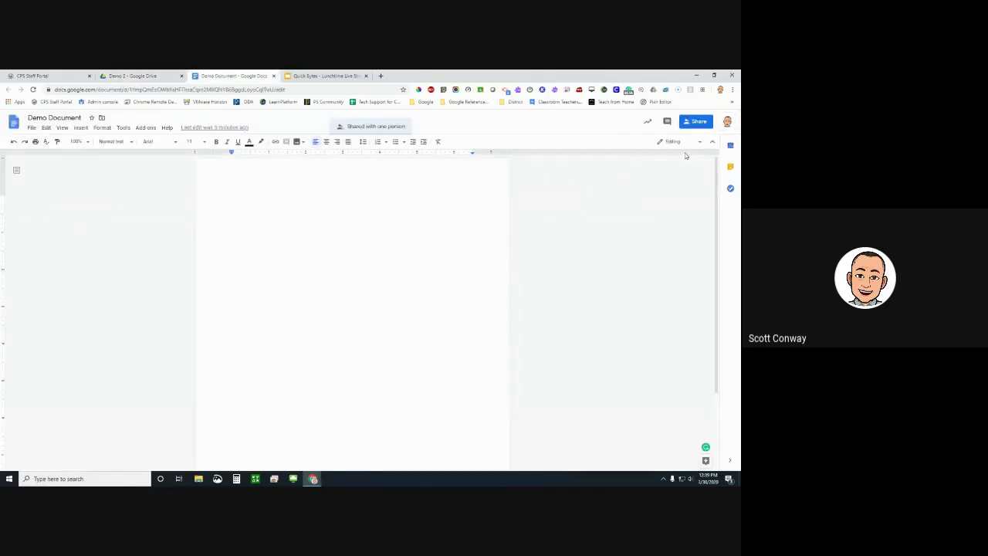
Step: Review who has access in Demo Document's advanced sharing settings and close them
{"action": "left_click", "coordinate": [697, 122]}
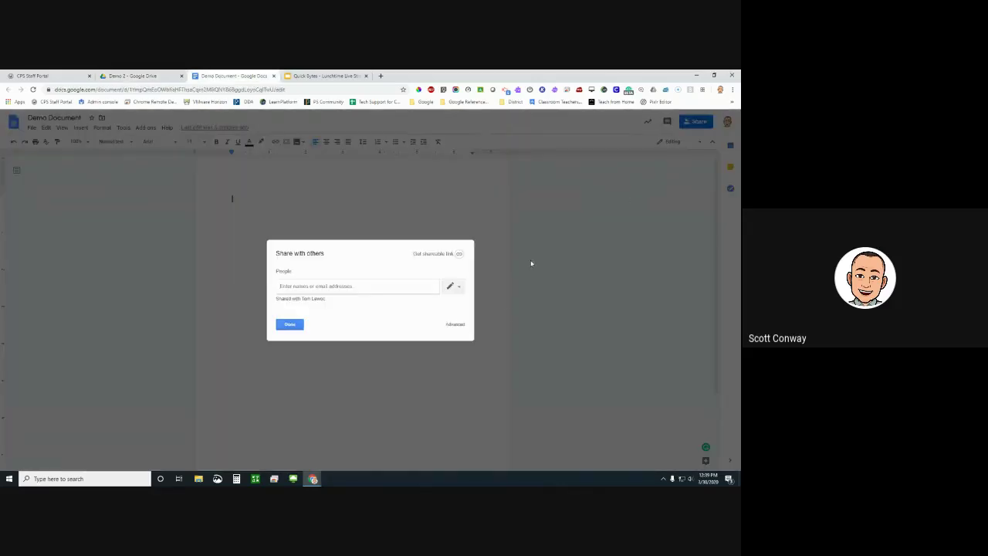
{"action": "left_click", "coordinate": [455, 324]}
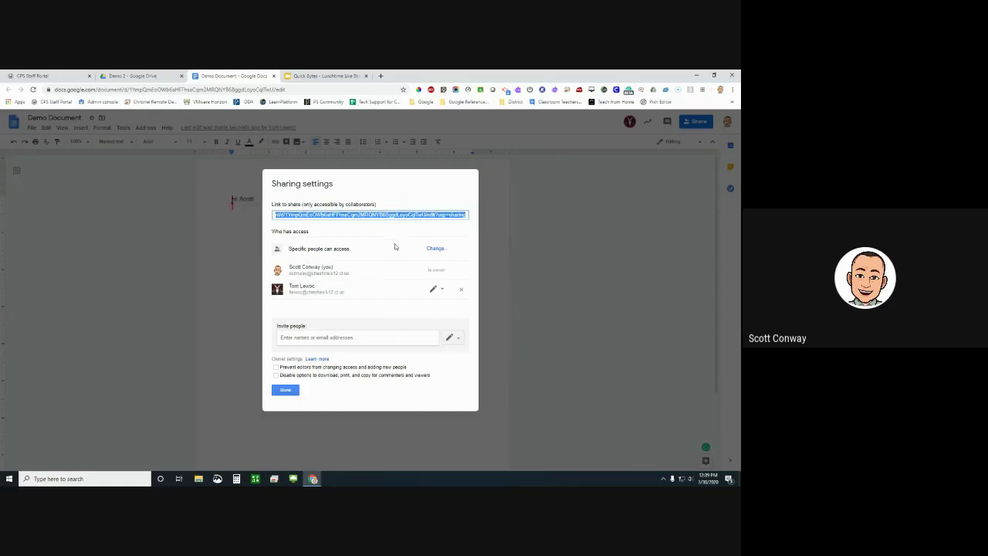
{"action": "left_click", "coordinate": [295, 389]}
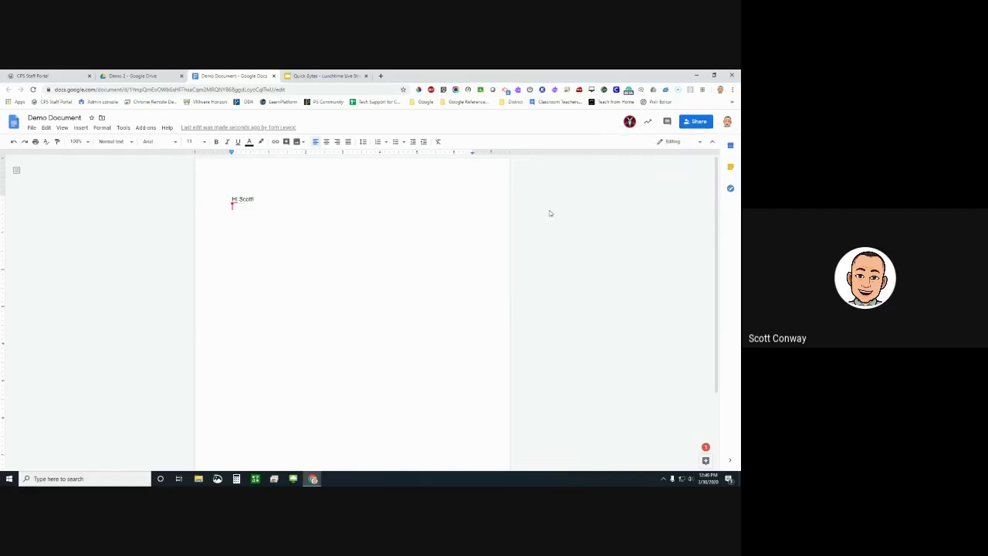
Step: Open the link sharing options in Demo Document's advanced sharing settings and choose "On - Anyone with the link"
{"action": "left_click", "coordinate": [695, 123]}
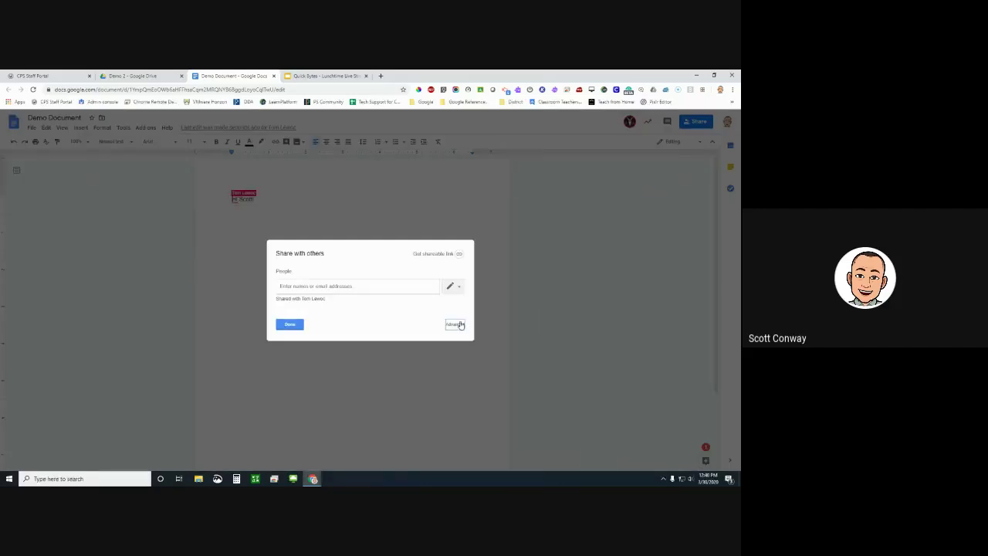
{"action": "left_click", "coordinate": [456, 324]}
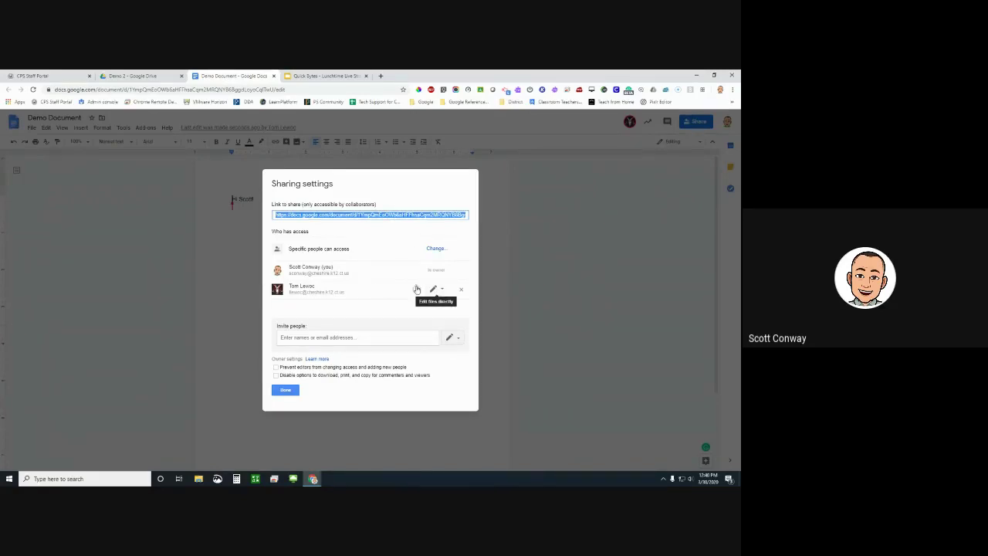
{"action": "left_click", "coordinate": [435, 248]}
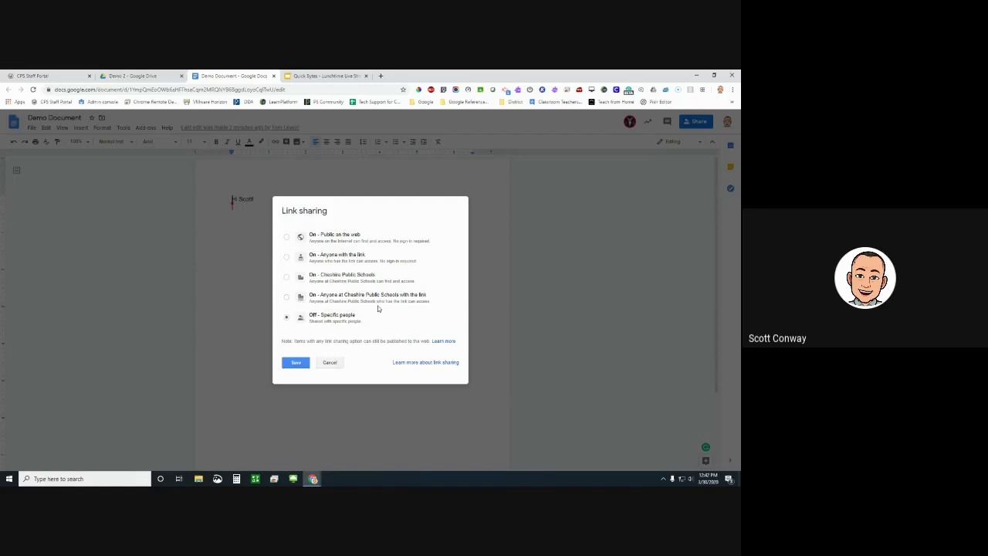
{"action": "left_click", "coordinate": [286, 258]}
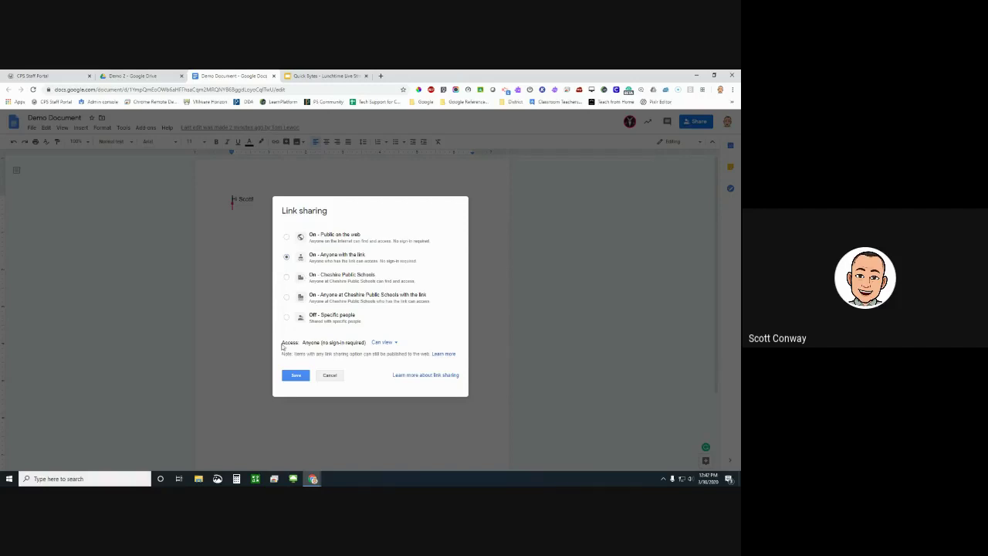
Step: Try the Can comment and Can edit levels for the link, set its access back to Can view, and save
{"action": "left_click", "coordinate": [386, 342]}
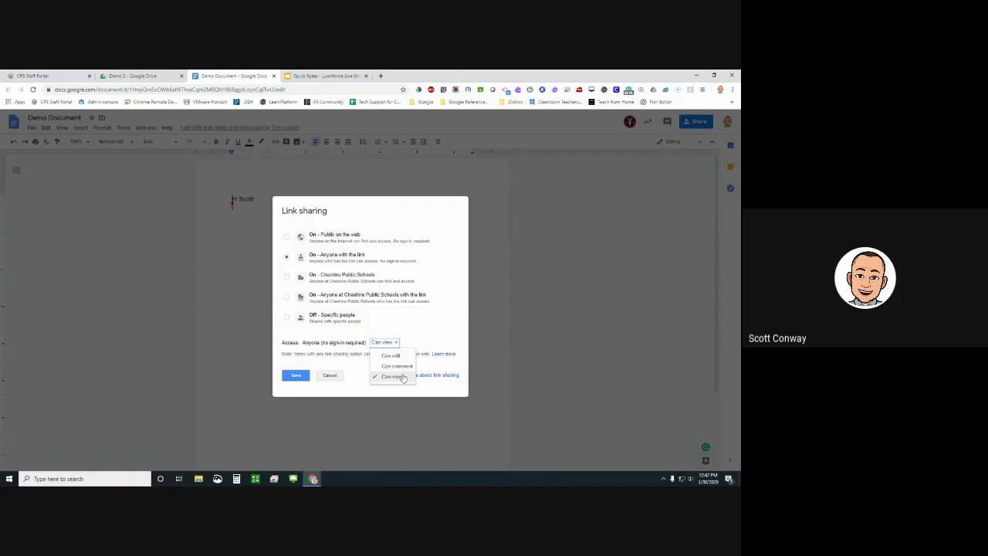
{"action": "left_click", "coordinate": [402, 377]}
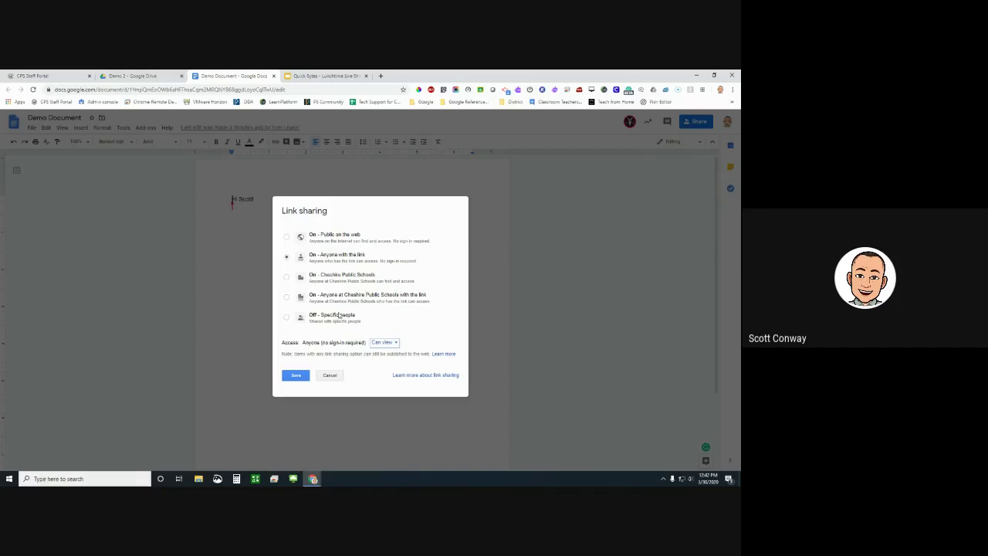
{"action": "left_click", "coordinate": [395, 345]}
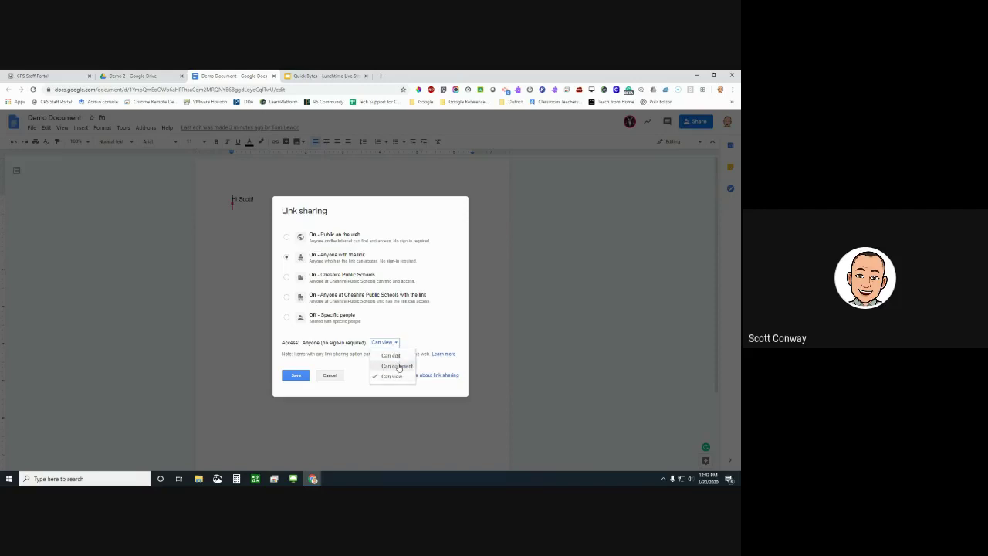
{"action": "left_click", "coordinate": [399, 368]}
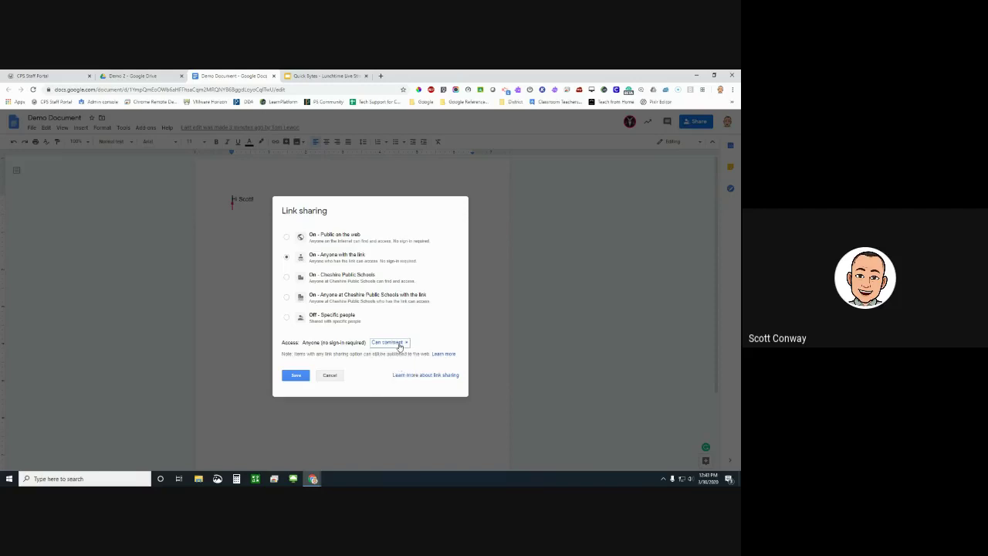
{"action": "left_click", "coordinate": [400, 345]}
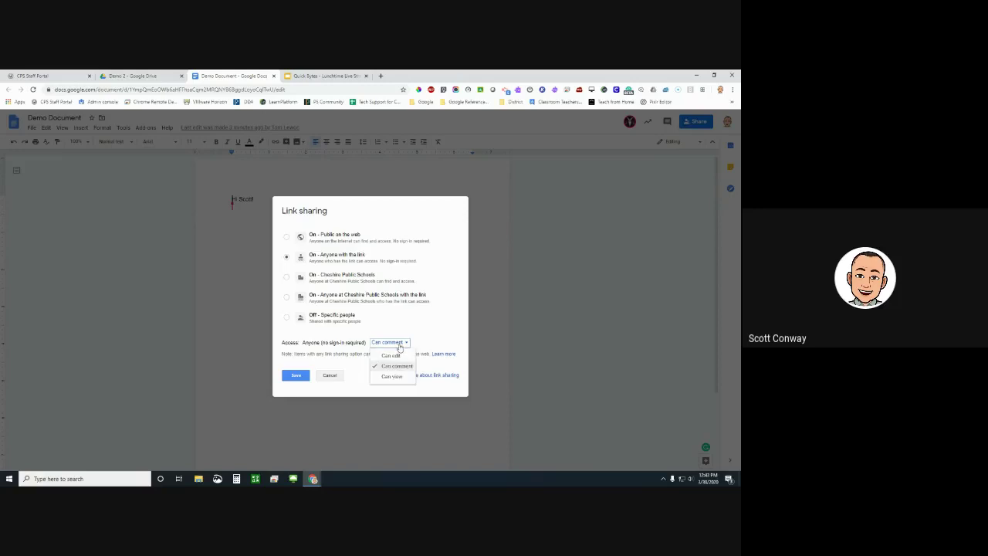
{"action": "left_click", "coordinate": [401, 357]}
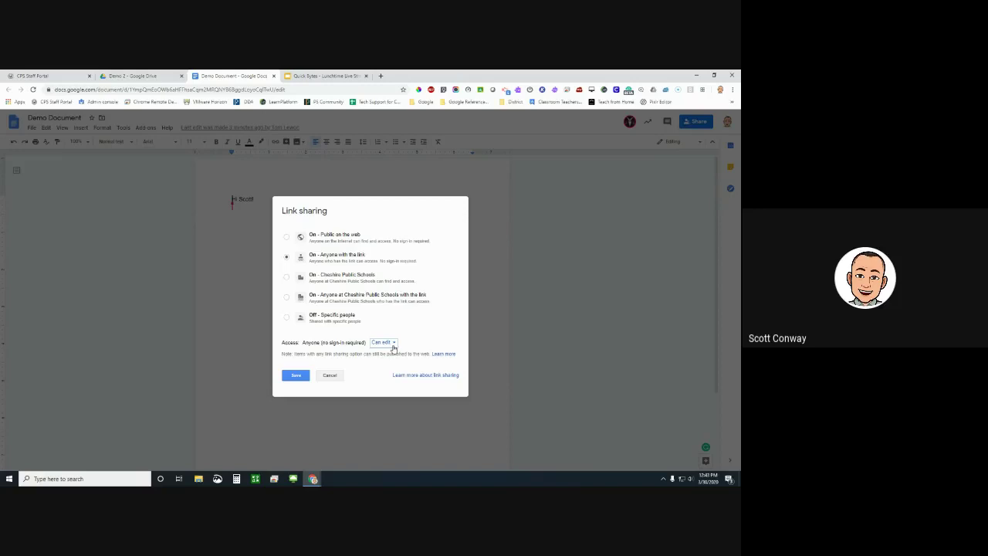
{"action": "left_click", "coordinate": [394, 347]}
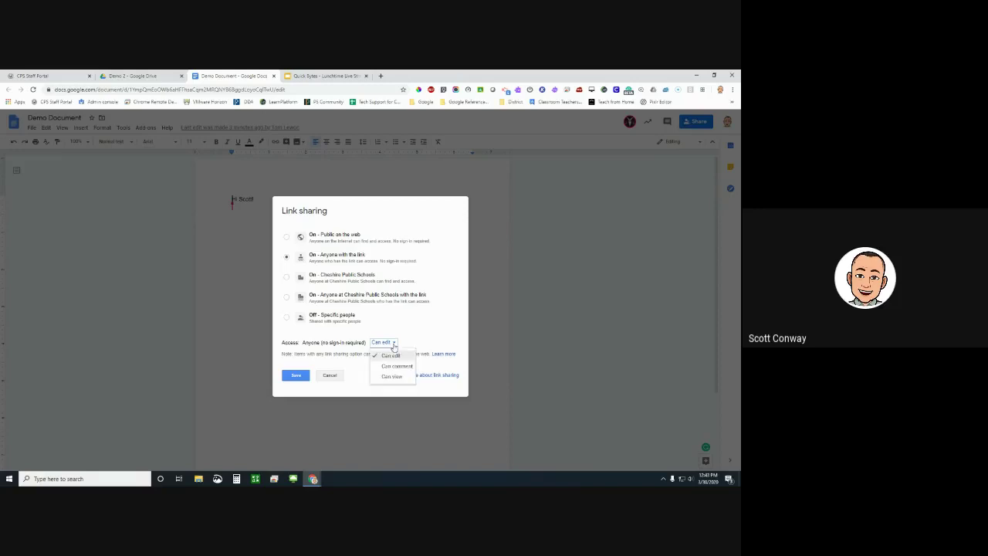
{"action": "left_click", "coordinate": [400, 377]}
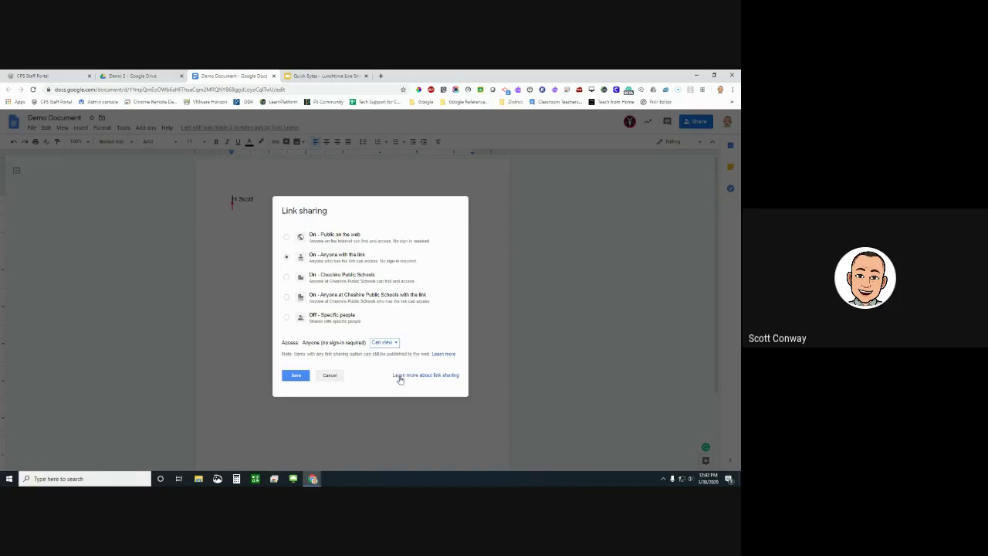
{"action": "left_click", "coordinate": [297, 376]}
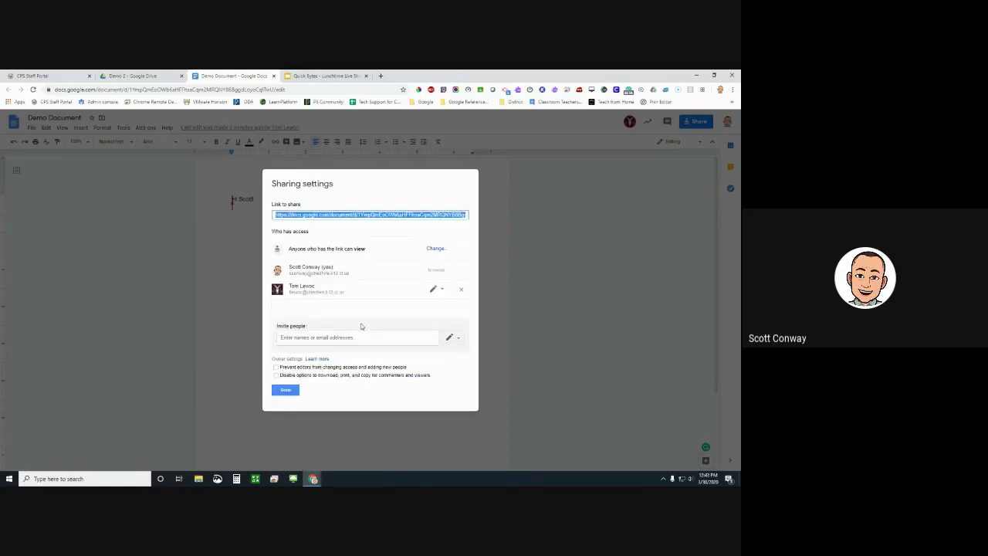
Step: Prevent editors from changing access and adding people, disable download, print and copy for commenters and viewers, save the changes and close the sharing settings
{"action": "left_click", "coordinate": [318, 339]}
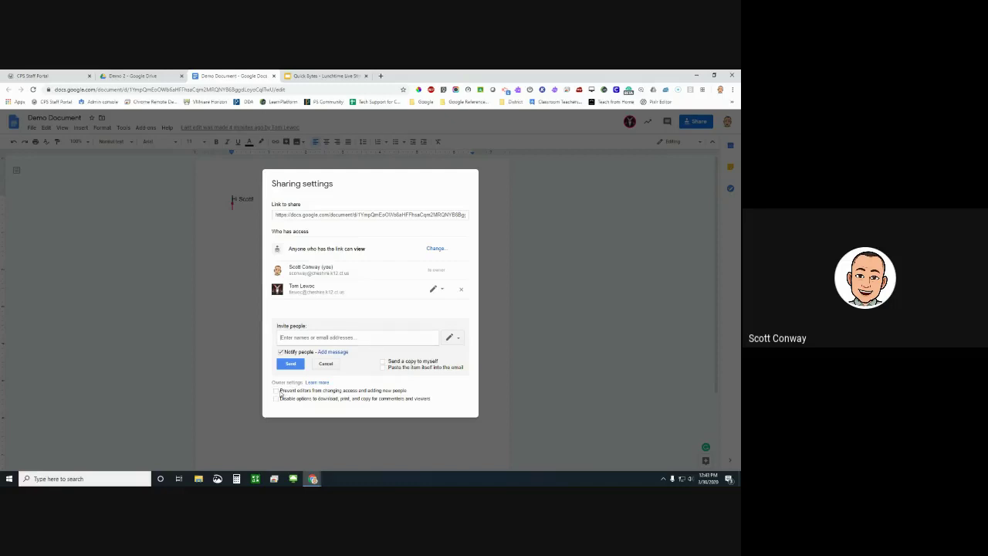
{"action": "left_click", "coordinate": [276, 391]}
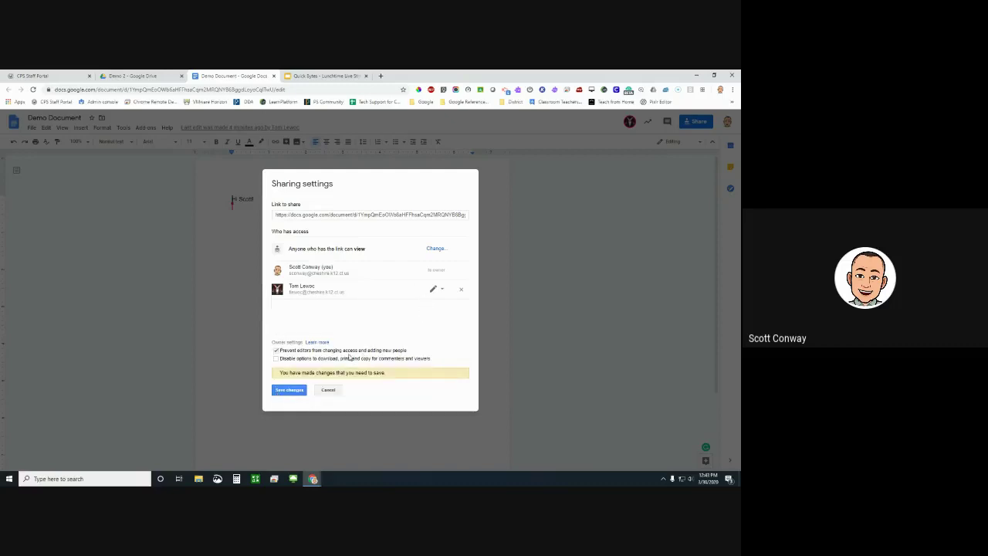
{"action": "left_click", "coordinate": [300, 391]}
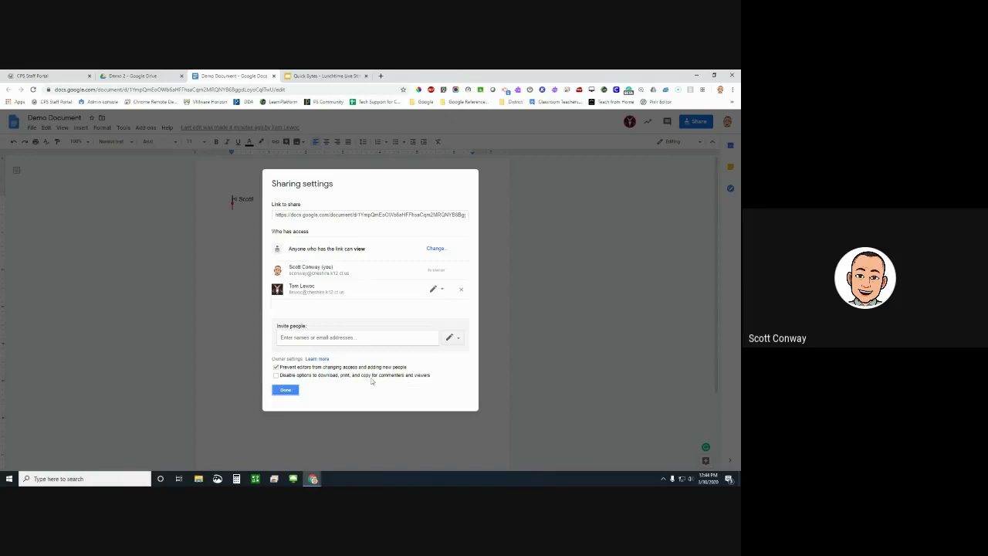
{"action": "left_click", "coordinate": [277, 376]}
{"action": "left_click", "coordinate": [289, 389]}
{"action": "left_click", "coordinate": [285, 391]}
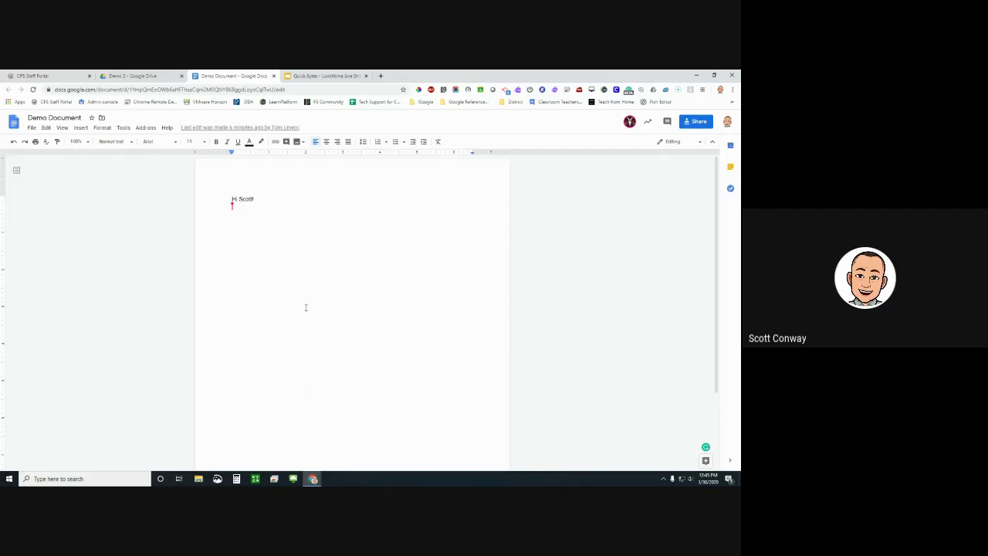
Step: Download the document in Microsoft Word (.docx) format to Downloads, adding ".doc" to the file name Demo Document
{"action": "left_click", "coordinate": [32, 129]}
{"action": "mouse_move", "coordinate": [61, 206]}
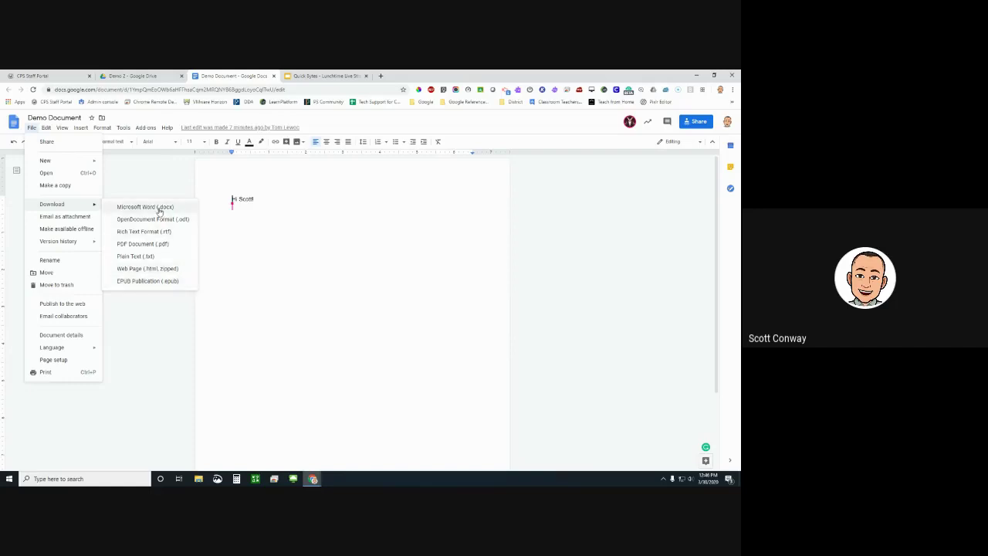
{"action": "left_click", "coordinate": [160, 208]}
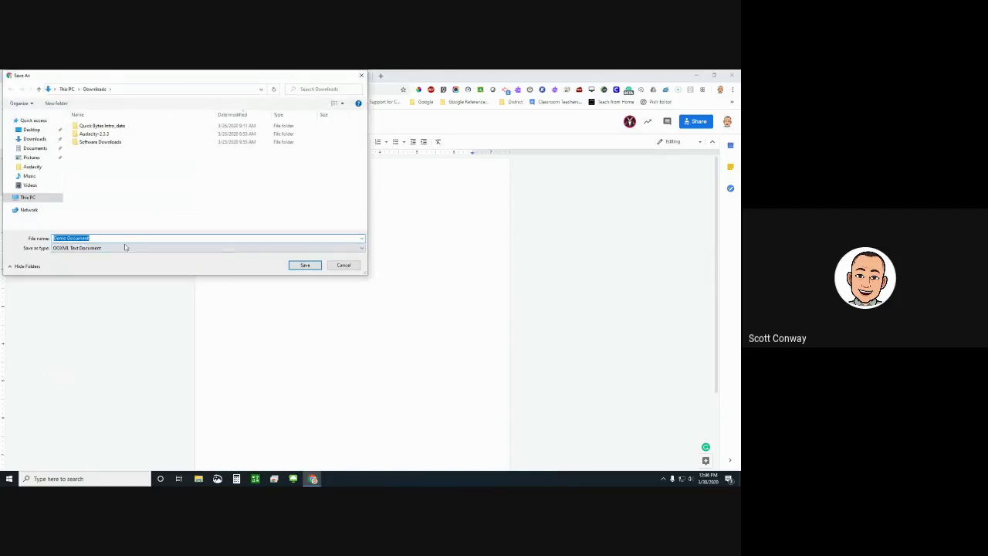
{"action": "left_click", "coordinate": [91, 248]}
{"action": "left_click", "coordinate": [100, 237]}
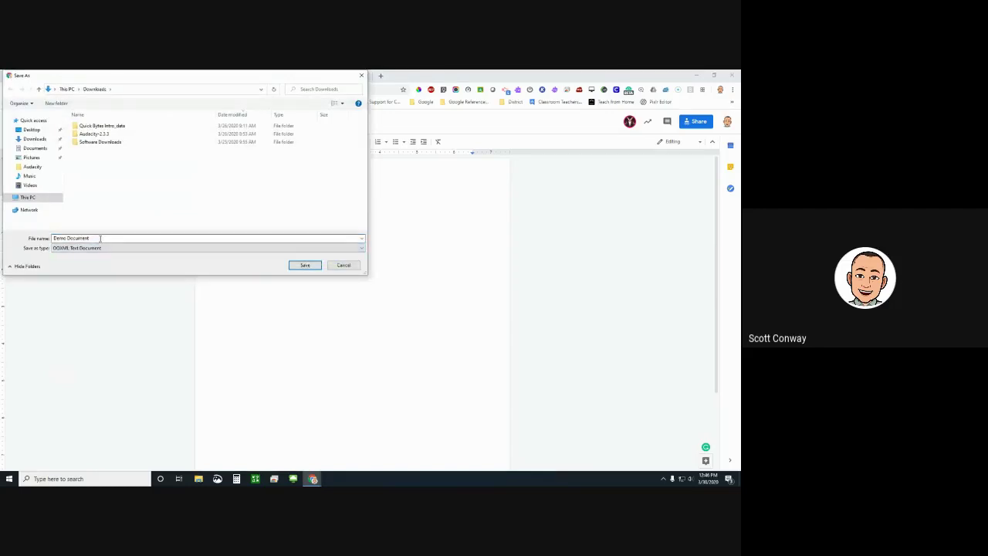
{"action": "left_click", "coordinate": [105, 238]}
{"action": "left_click", "coordinate": [106, 238]}
{"action": "double_click", "coordinate": [106, 238]}
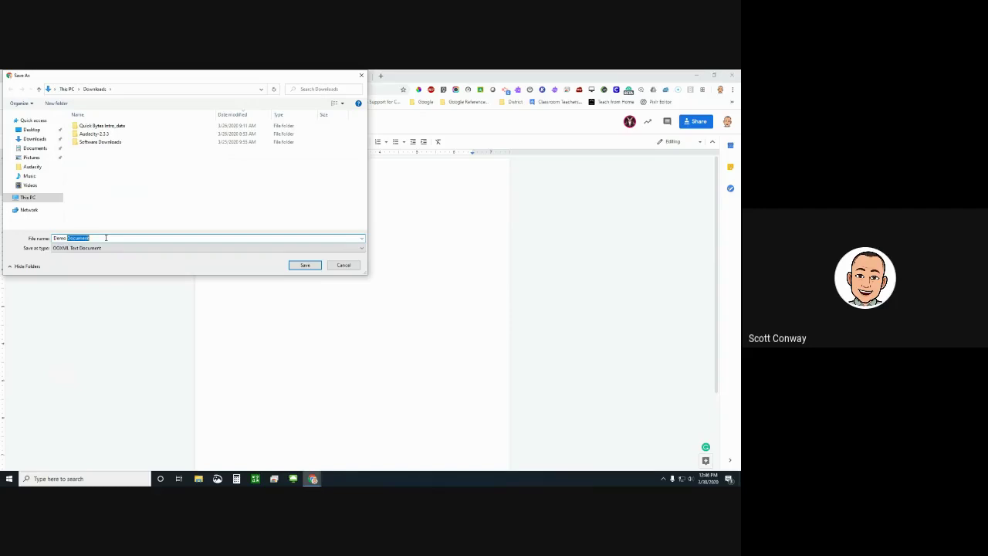
{"action": "left_click", "coordinate": [105, 238]}
{"action": "type", "text": ".doc"}
{"action": "key", "text": "Return"}
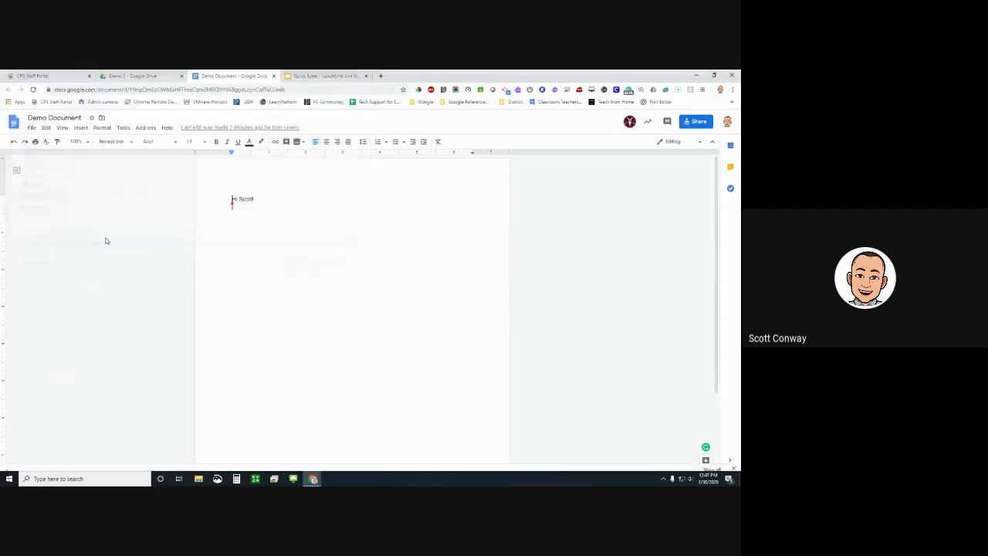